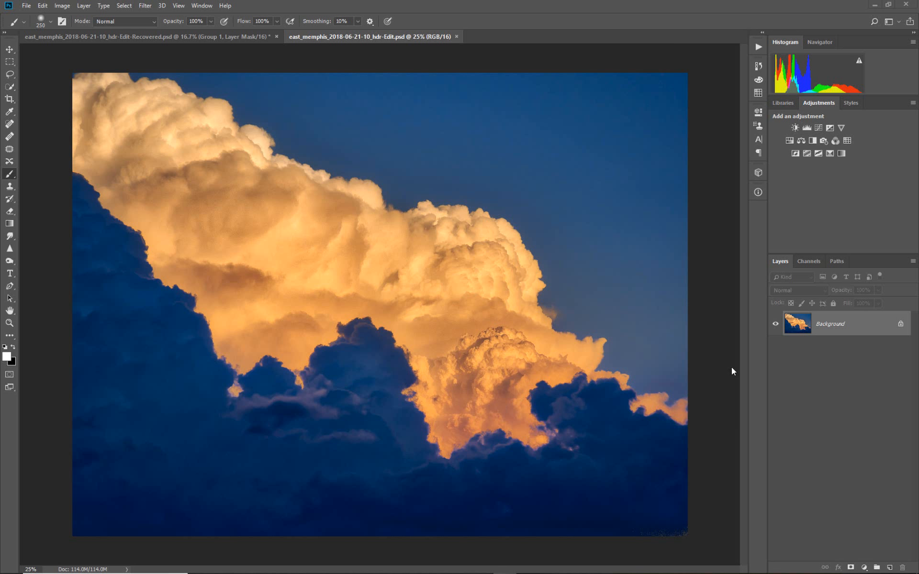
Open the Lumenzia extension and add a Brightness/Contrast adjustment layer restricted by the DM2 luminosity mask
left_click(205, 7)
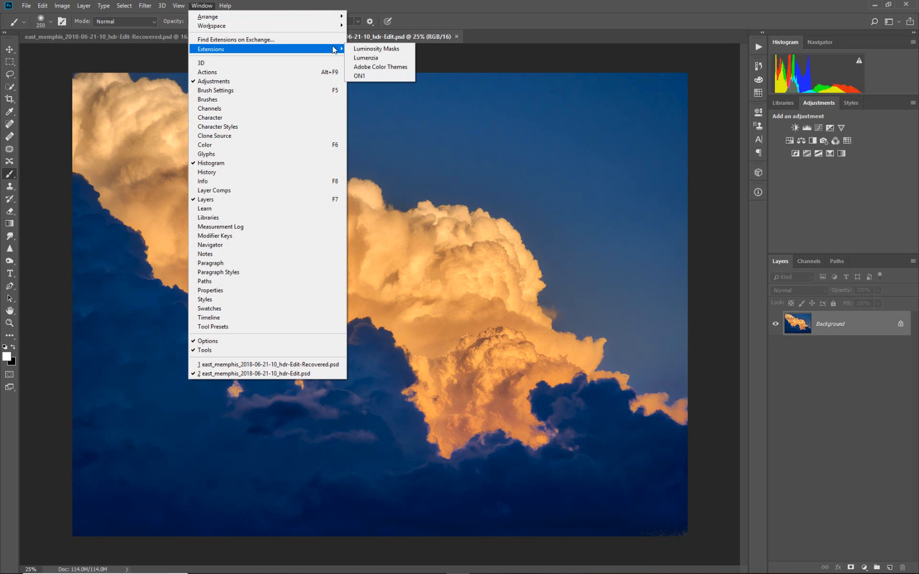
left_click(358, 57)
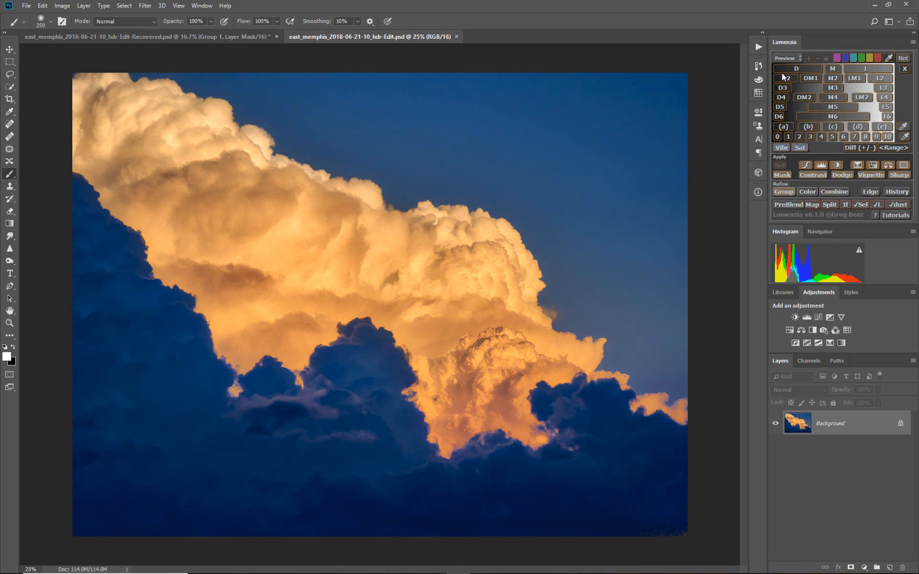
left_click(807, 79)
left_click(803, 97)
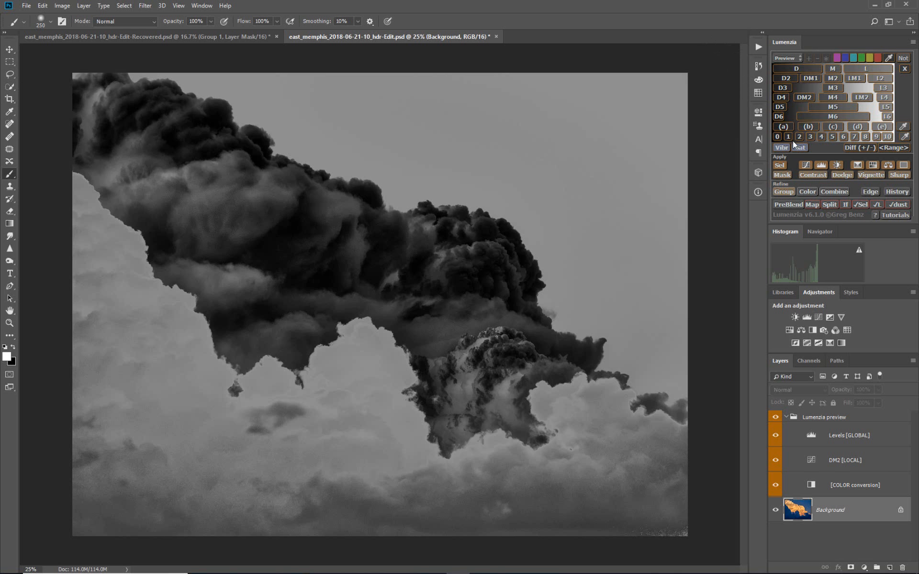
left_click(835, 165)
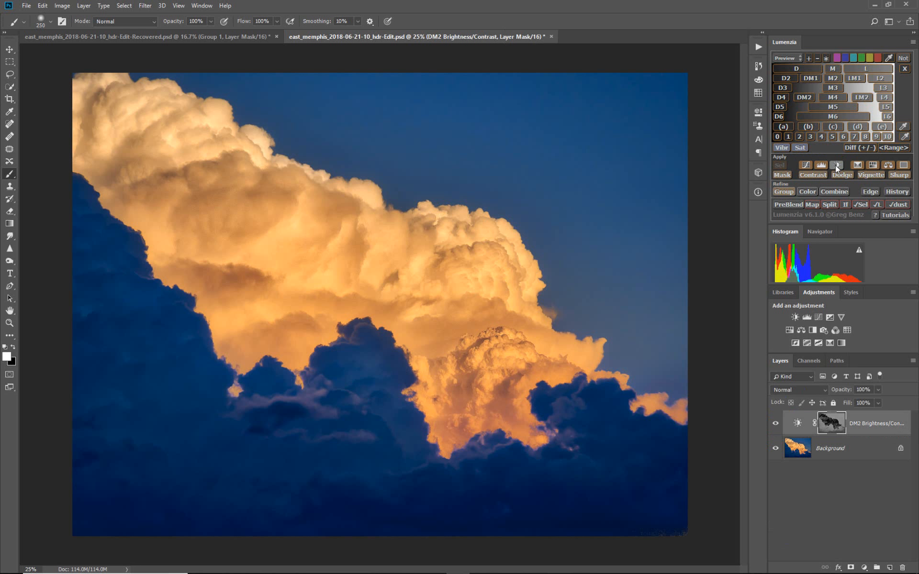
Inspect the DM2 layer mask and set the Brightness/Contrast adjustment's brightness to 76
left_click(833, 424, "alt")
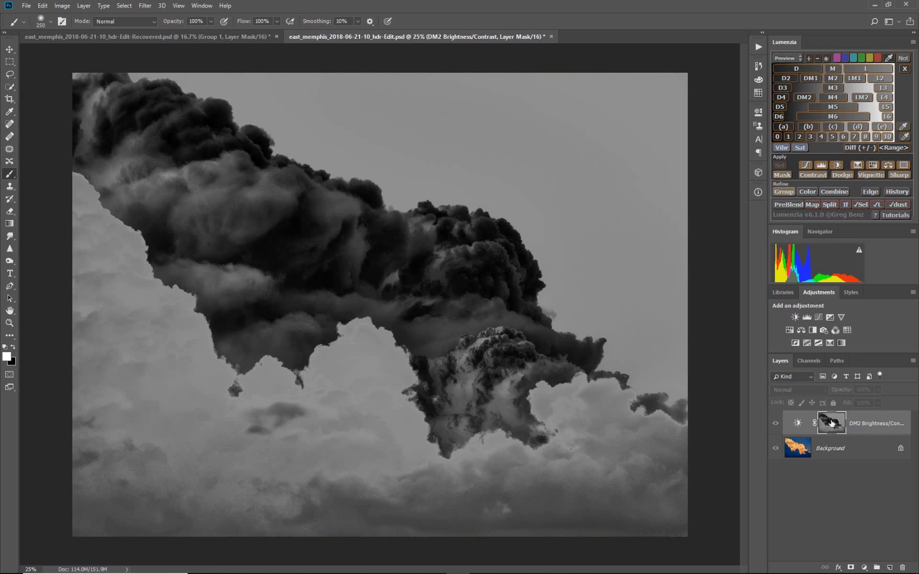
left_click(797, 424)
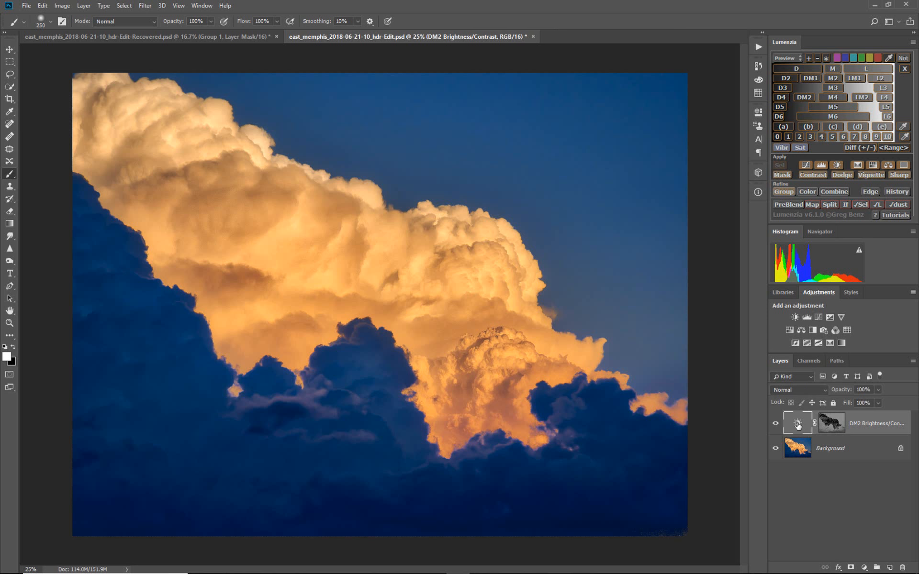
double_click(798, 424)
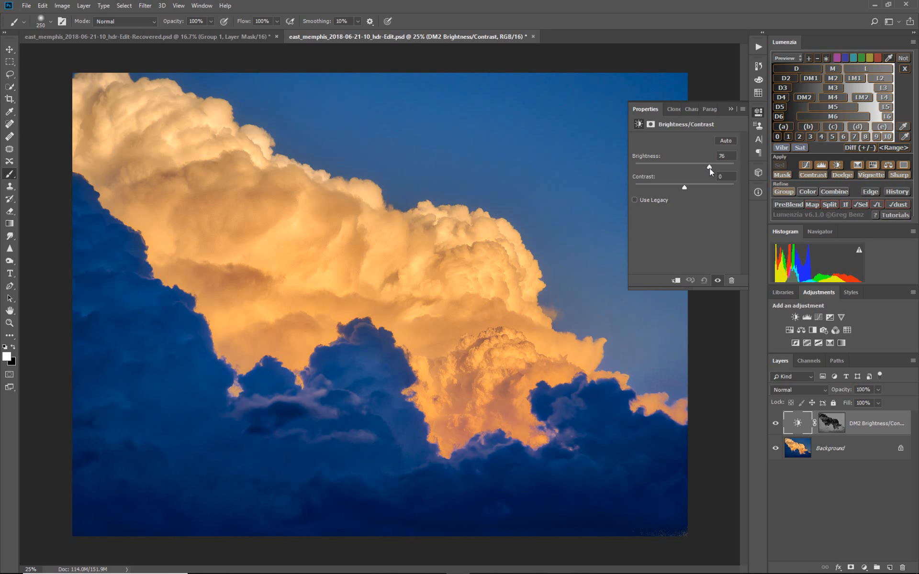
left_click(729, 110)
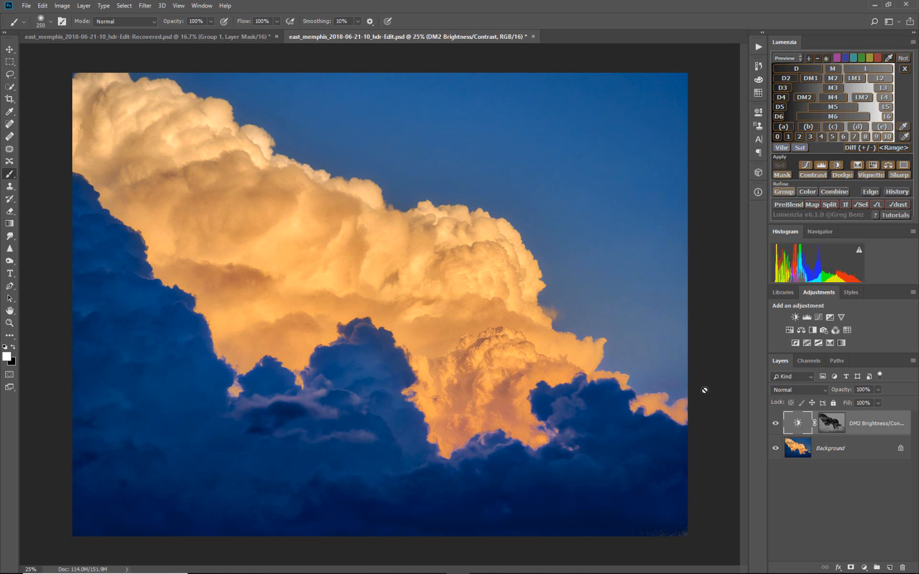
Compare the image with the DM2 Brightness/Contrast adjustment hidden and shown
left_click(776, 424)
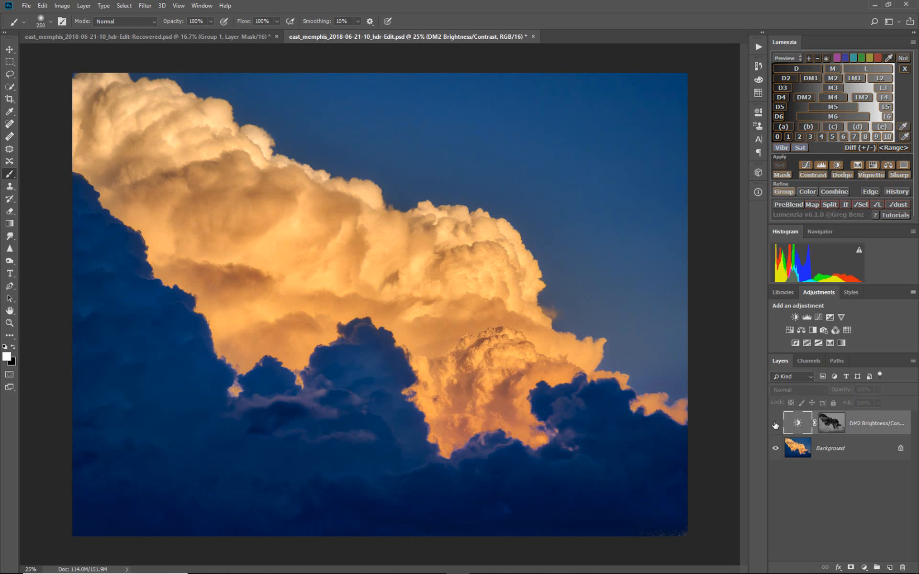
left_click(775, 425)
left_click(775, 425)
left_click(775, 425)
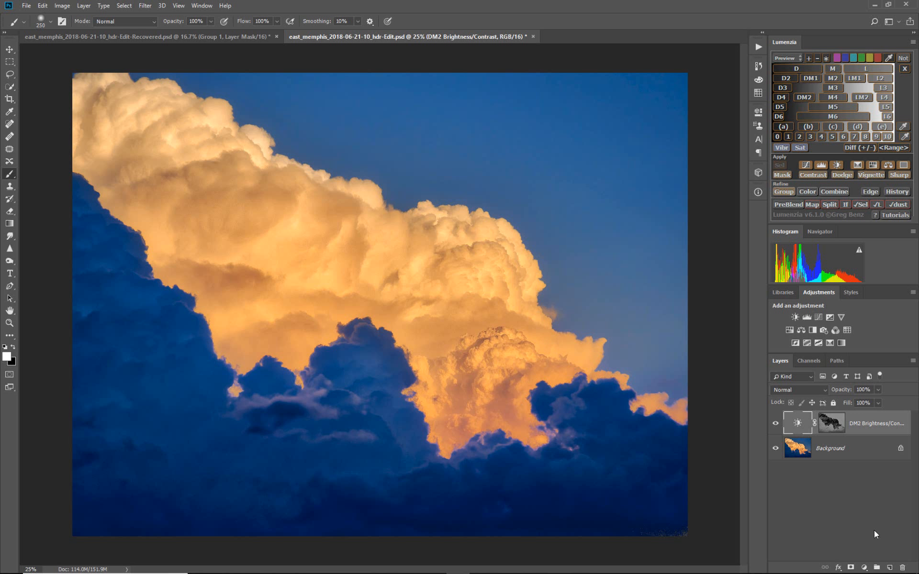
Create a new layer group and place the DM2 Brightness/Contrast layer inside it
left_click(876, 567)
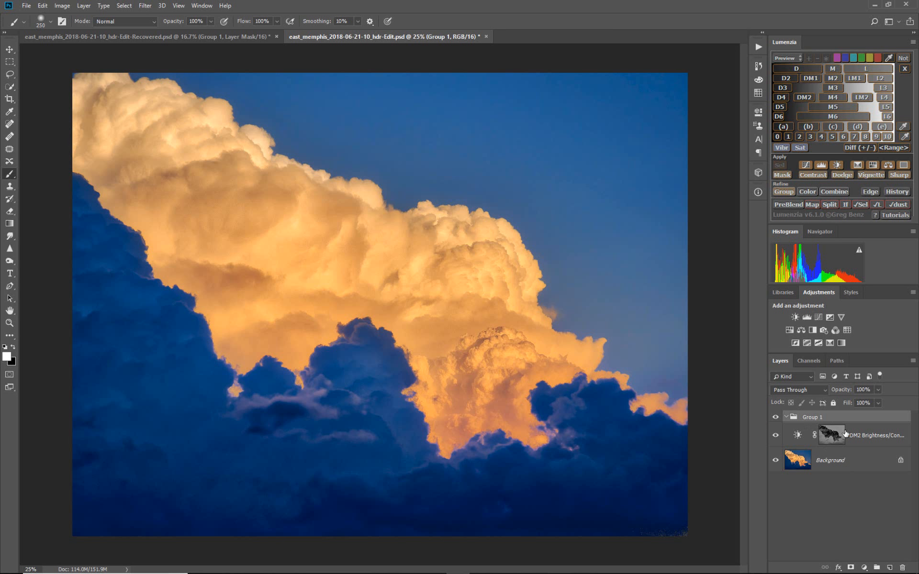
left_click_drag(842, 439, 832, 418)
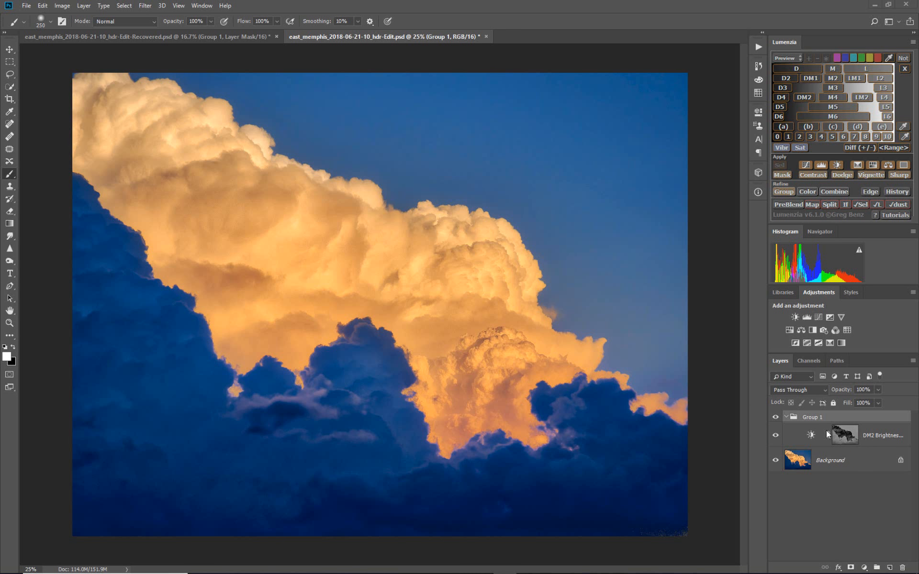
left_click(786, 417)
left_click(786, 417)
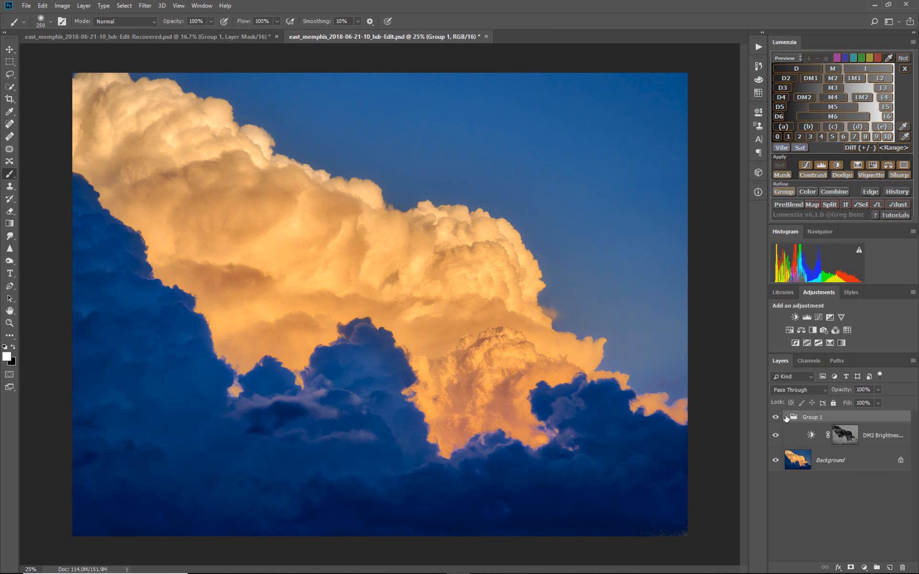
Check the adjustment layer's DM2 mask and add a white layer mask to the group
left_click(842, 437, "alt")
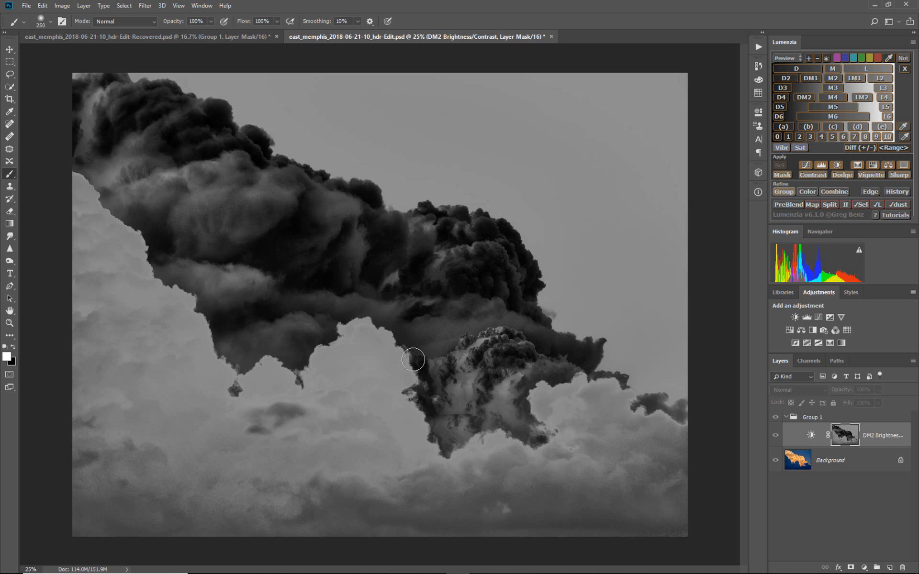
left_click(811, 435)
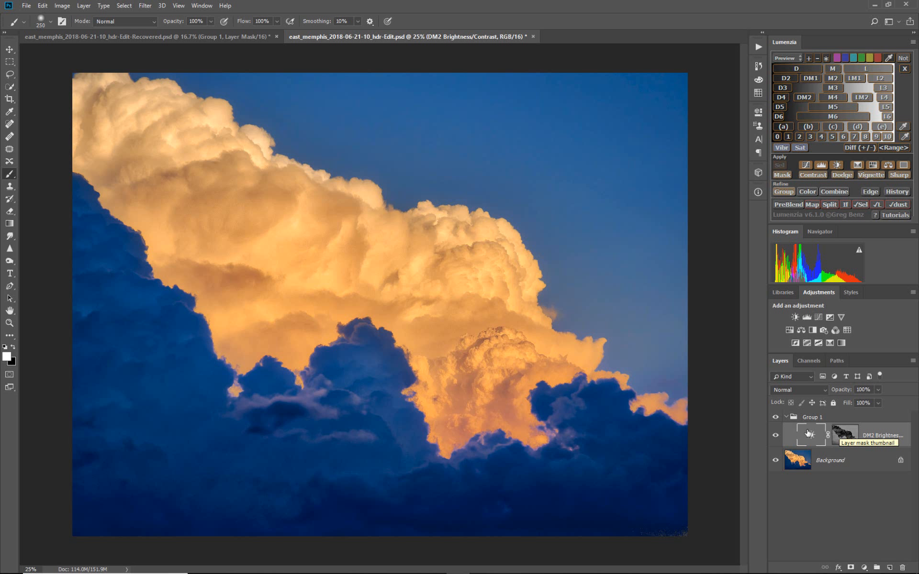
left_click(835, 417)
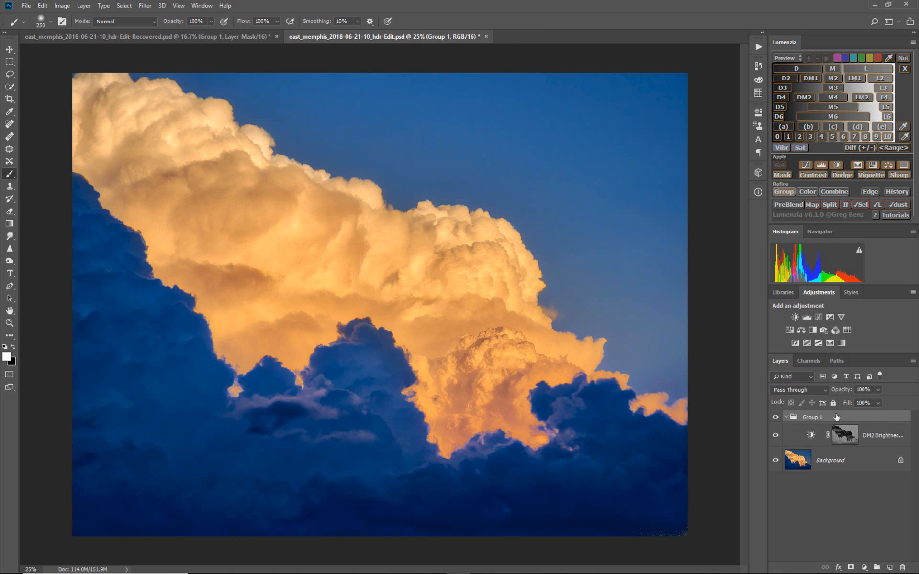
left_click(851, 567)
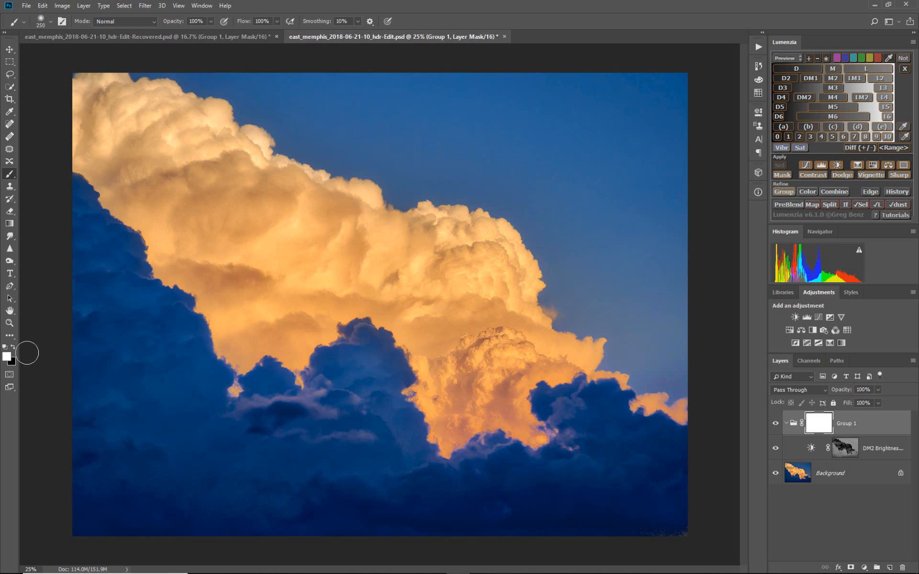
Outline the cloud area in black on the group mask with a 500 px brush, and display the mask
left_click(13, 347)
key("bracketright")
key("bracketright")
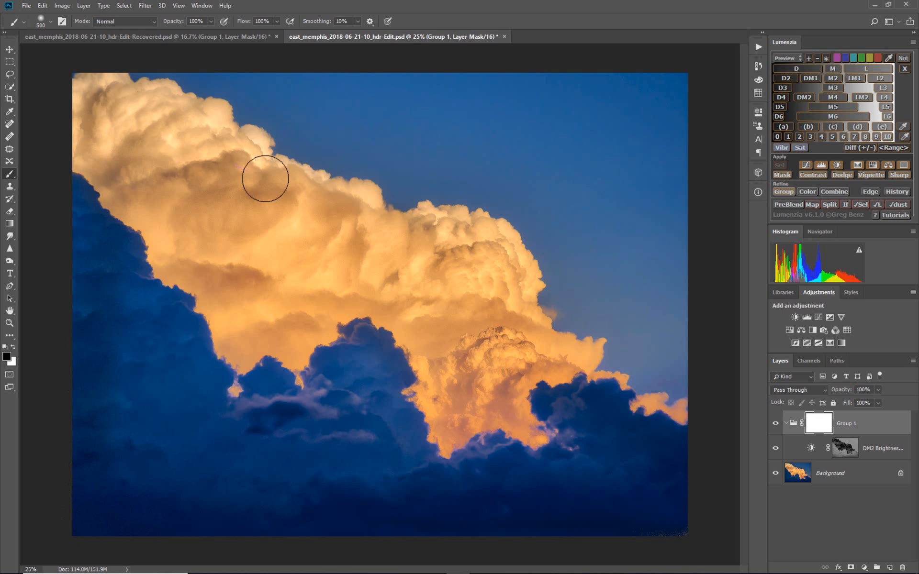
left_click_drag(493, 296, 489, 389)
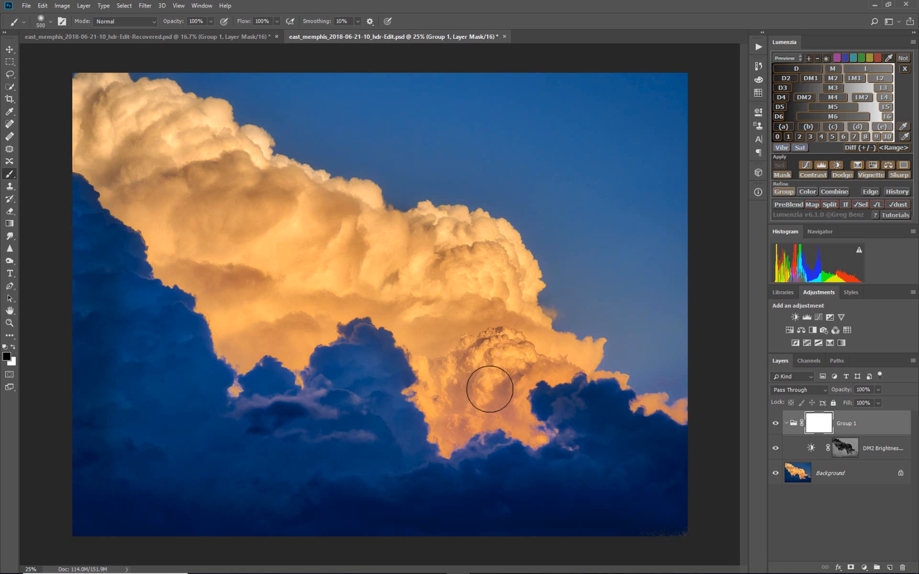
left_click(822, 427, "alt")
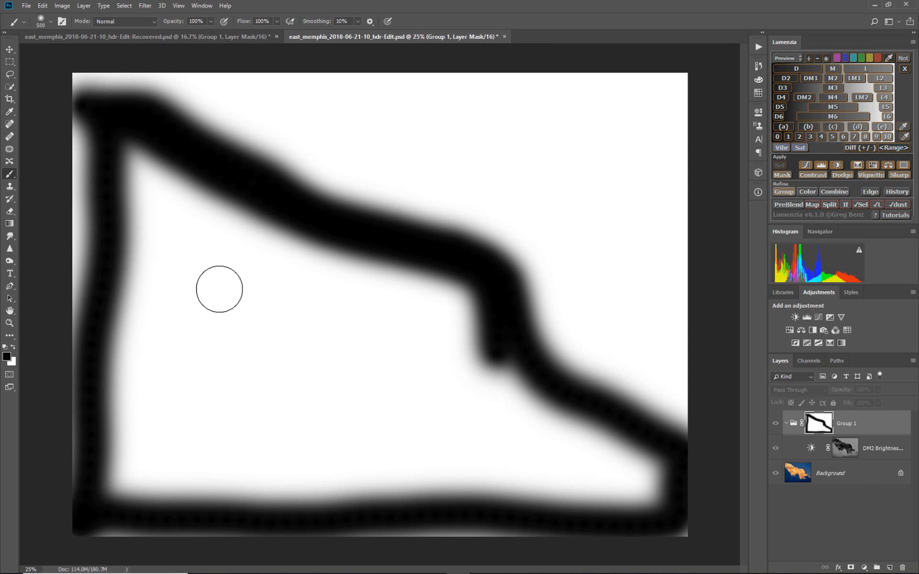
Fill the outlined cloud area of the group mask with black using an 800 px brush, and return to the normal image view
key("bracketright")
key("bracketright")
key("bracketright")
mouse_move(157, 205)
left_mouse_down()
mouse_move(88, 158)
mouse_move(84, 373)
mouse_move(110, 515)
mouse_move(308, 503)
mouse_move(605, 518)
mouse_move(732, 536)
mouse_move(609, 467)
mouse_move(408, 329)
mouse_move(436, 310)
mouse_move(450, 331)
mouse_move(421, 297)
mouse_move(222, 225)
mouse_move(165, 189)
mouse_move(389, 349)
mouse_move(115, 230)
mouse_move(209, 297)
mouse_move(598, 488)
mouse_move(301, 437)
mouse_move(24, 261)
mouse_move(517, 474)
mouse_move(134, 304)
mouse_move(192, 470)
mouse_move(129, 447)
mouse_move(109, 328)
mouse_move(242, 456)
mouse_move(287, 478)
mouse_move(136, 431)
mouse_move(417, 485)
mouse_move(622, 497)
mouse_move(622, 464)
left_mouse_up()
left_click_drag(555, 440, 486, 416)
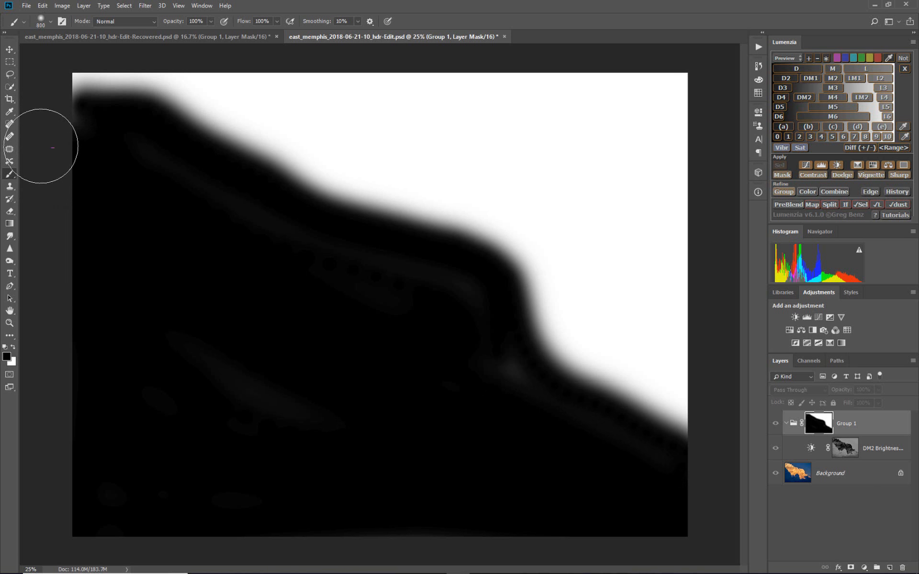
left_click(802, 450)
left_click(793, 423)
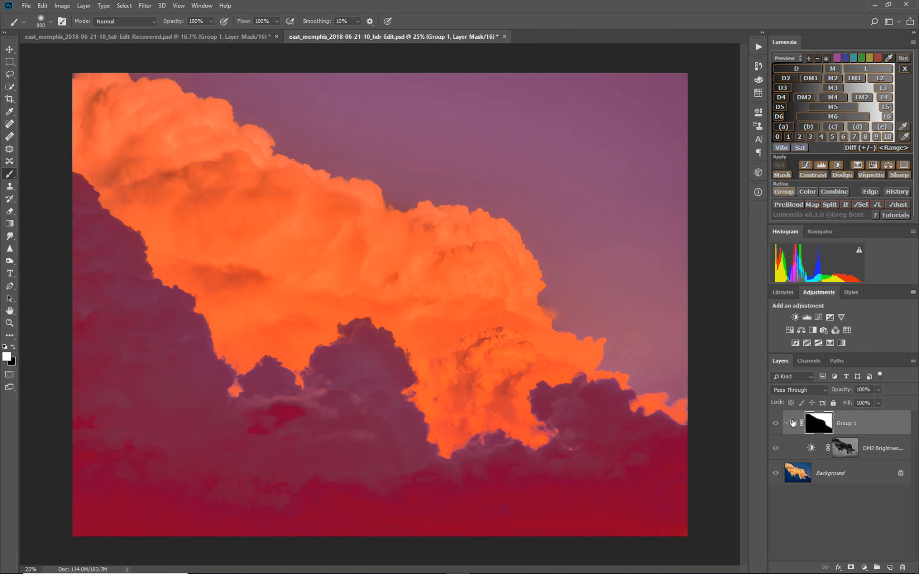
left_click(793, 423)
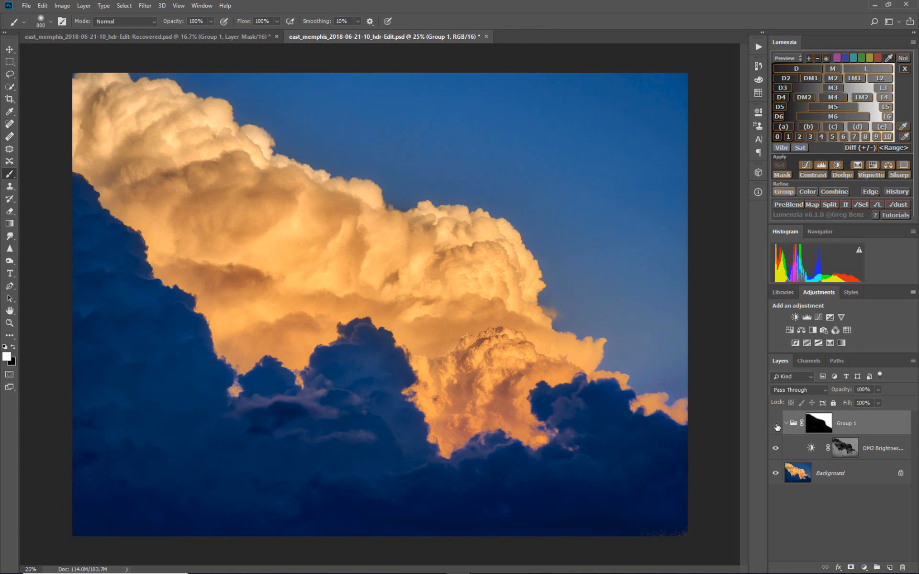
Compare the image with the group hidden and shown, and with the group mask disabled and enabled
left_click(776, 425)
left_click(777, 425)
left_click(776, 425)
left_click(776, 426)
left_click(819, 422, "shift")
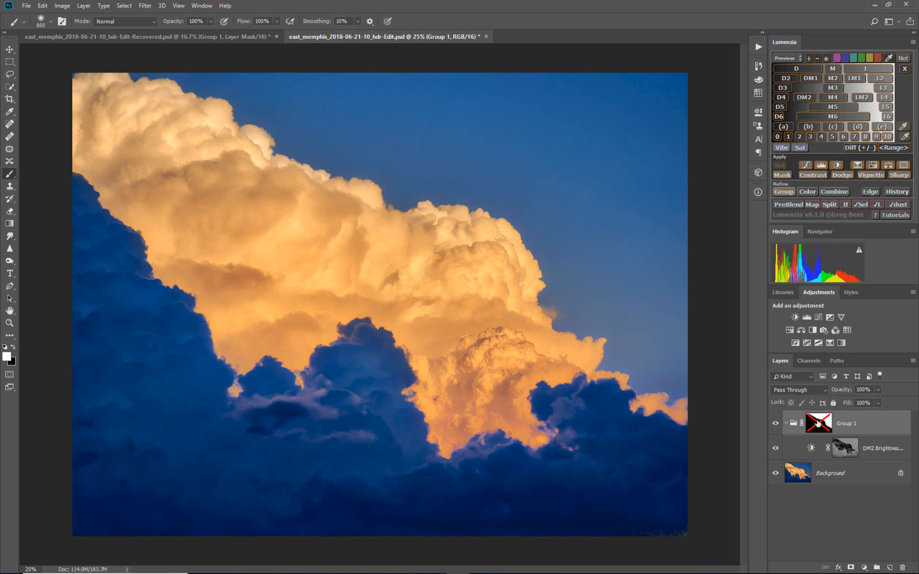
left_click(817, 423, "shift")
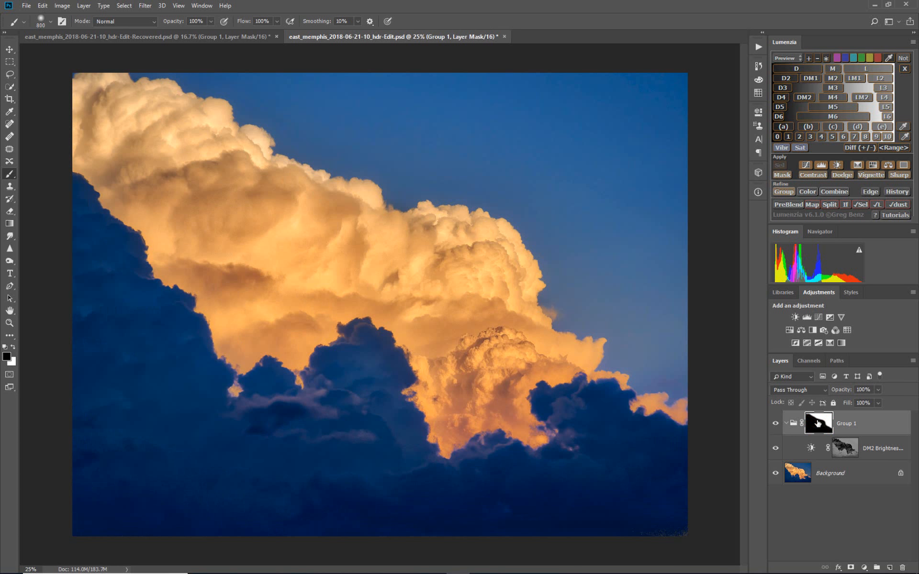
Compare the sky with the group and its Brightness/Contrast layer switched off and on
left_click(776, 425)
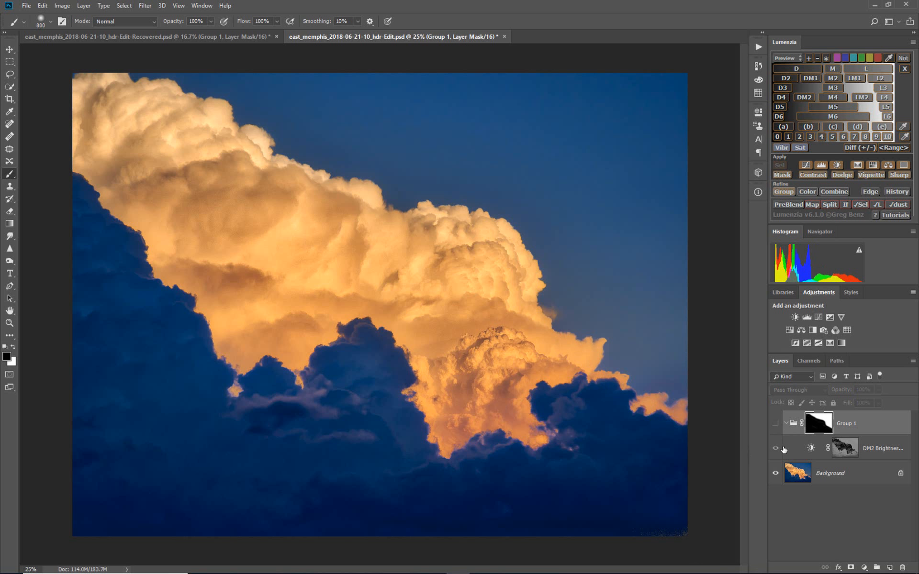
left_click(776, 449)
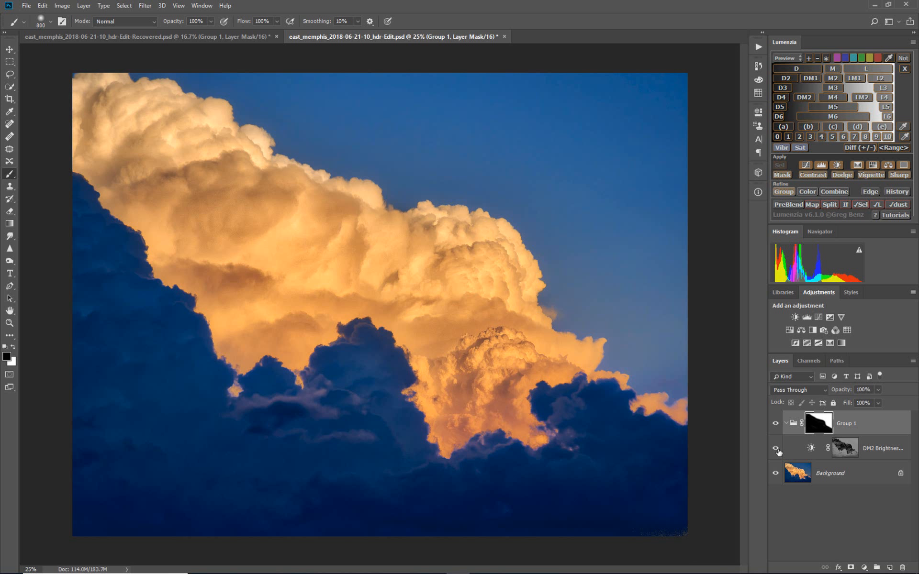
left_click(776, 450)
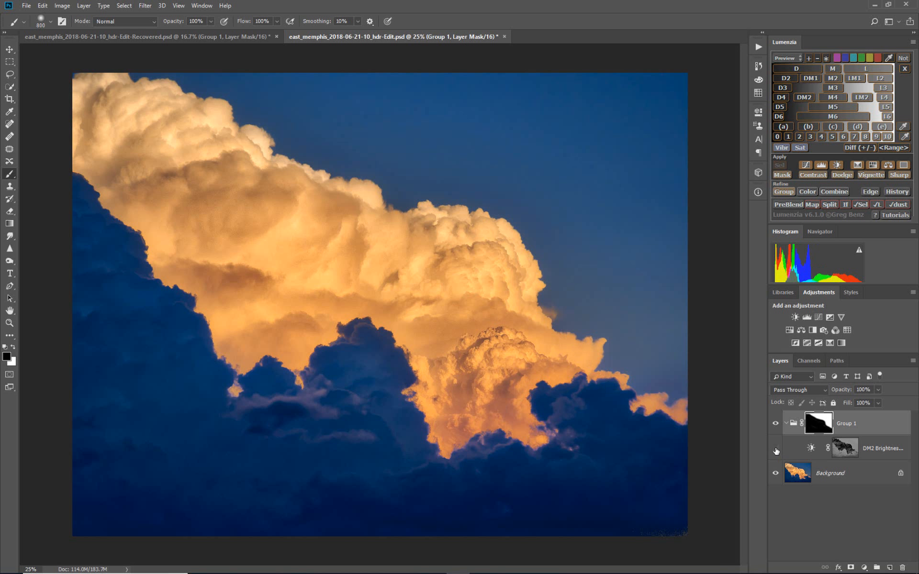
left_click(776, 449)
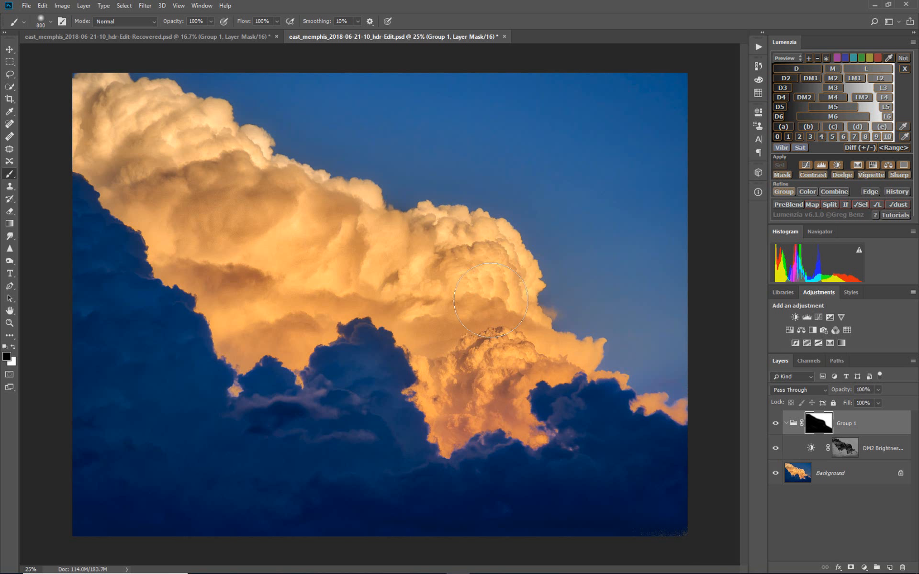